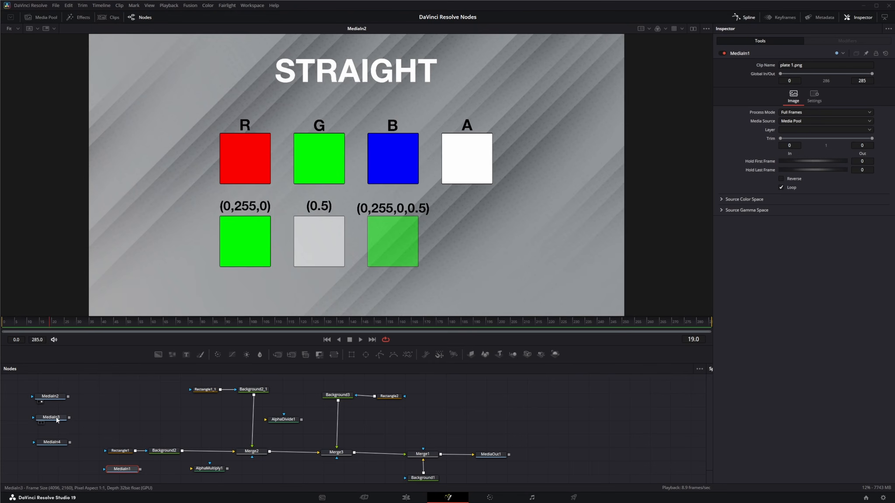
# Show MediaIn3, MediaIn4 and the plate image MediaIn1 one after another in the viewer
pyautogui.moveTo(51, 417); pyautogui.dragTo(150, 243)
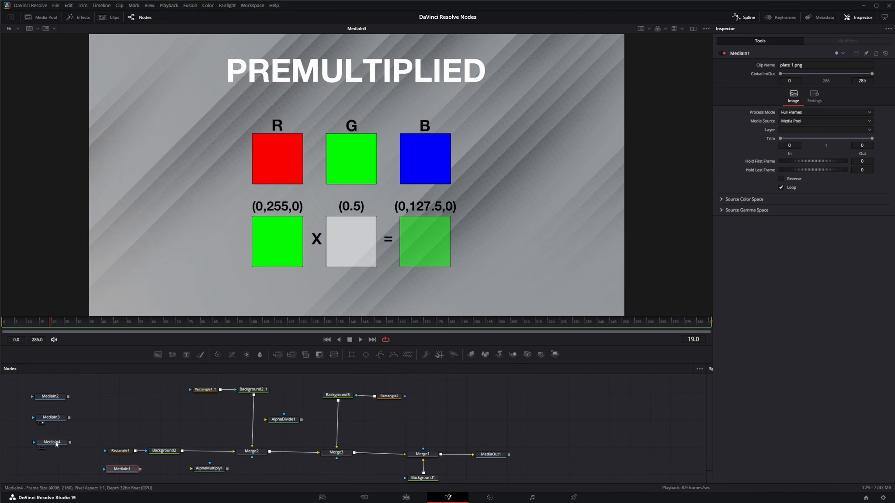
pyautogui.press('1')
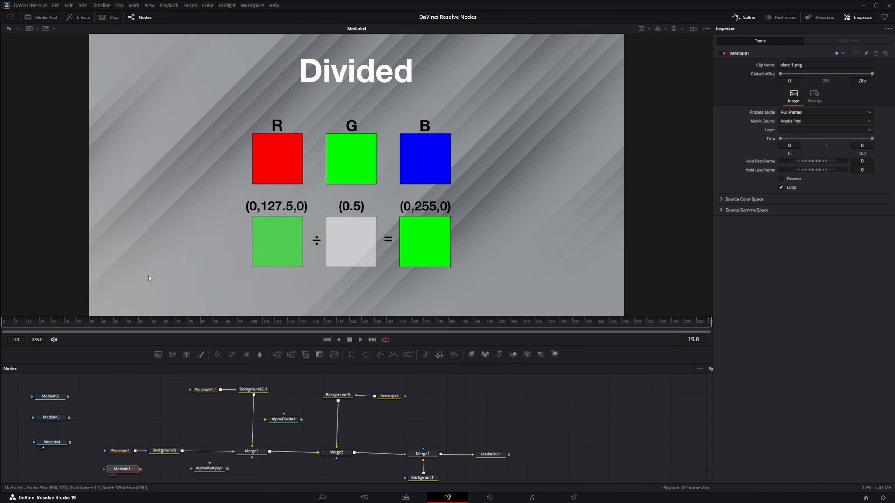
pyautogui.press('1')
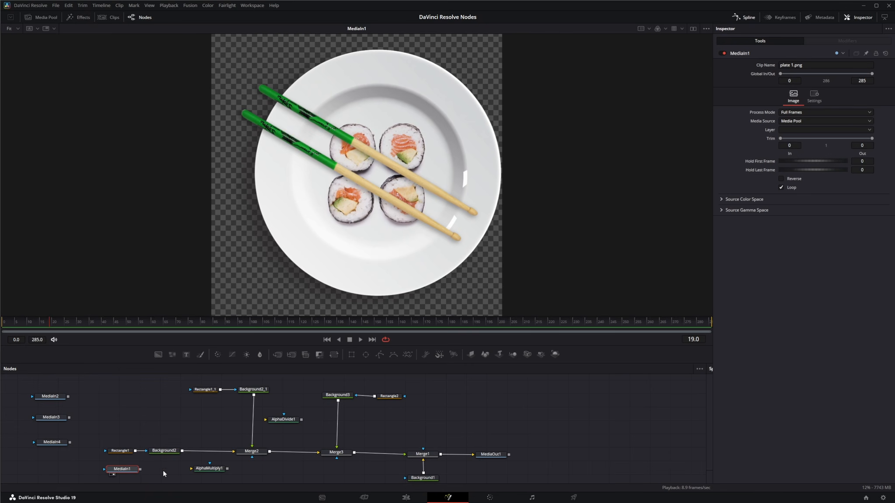
# Move MediaIn1 beside MediaIn2, feed it into AlphaDivide1 and inspect the divided image around the plate's edge and chopsticks
pyautogui.moveTo(125, 472); pyautogui.dragTo(126, 401)
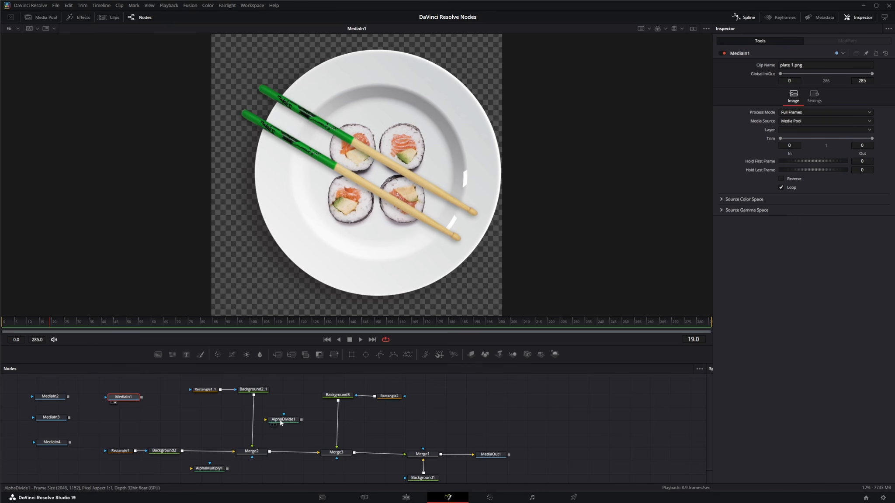
pyautogui.moveTo(283, 419); pyautogui.dragTo(139, 416)
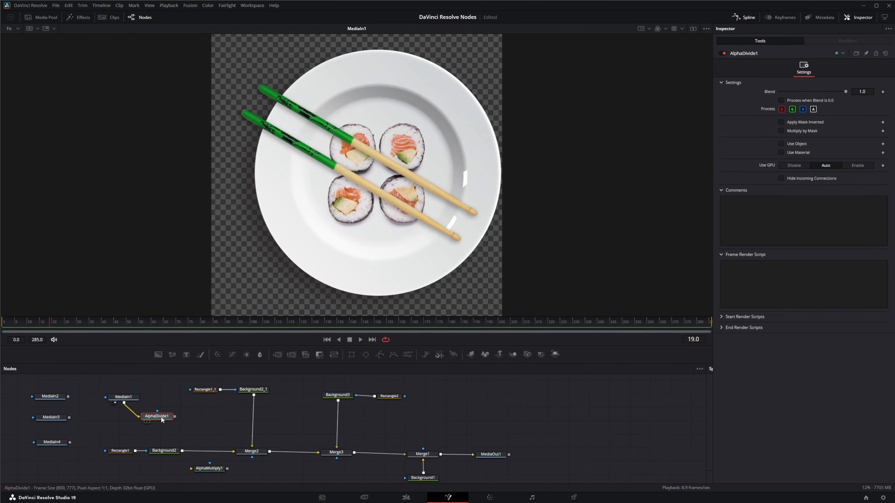
pyautogui.press('1')
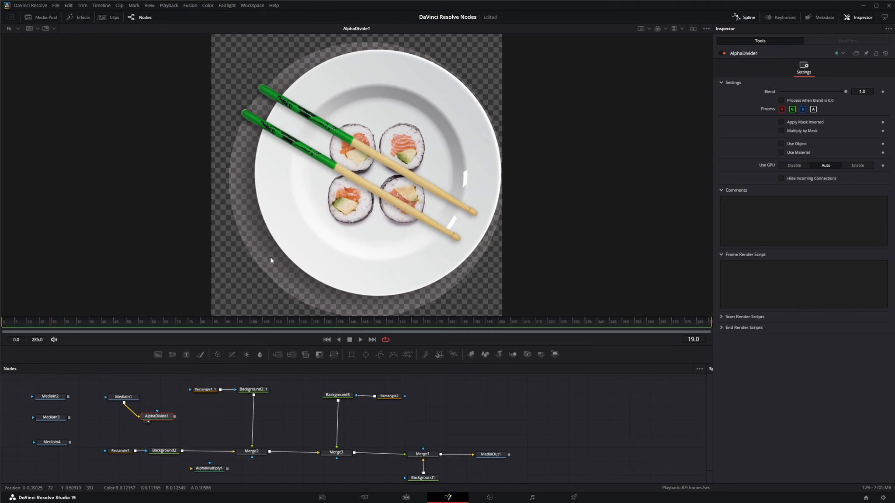
pyautogui.scroll(10, 267, 255)
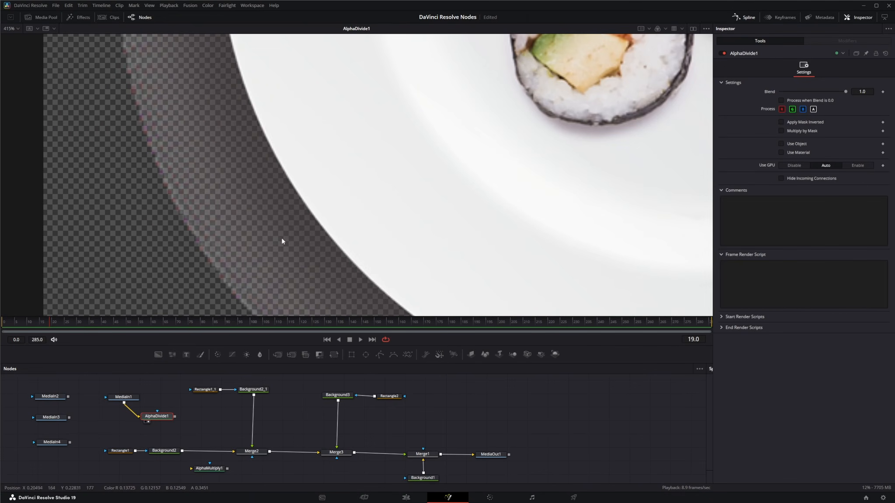
pyautogui.scroll(4, 281, 237)
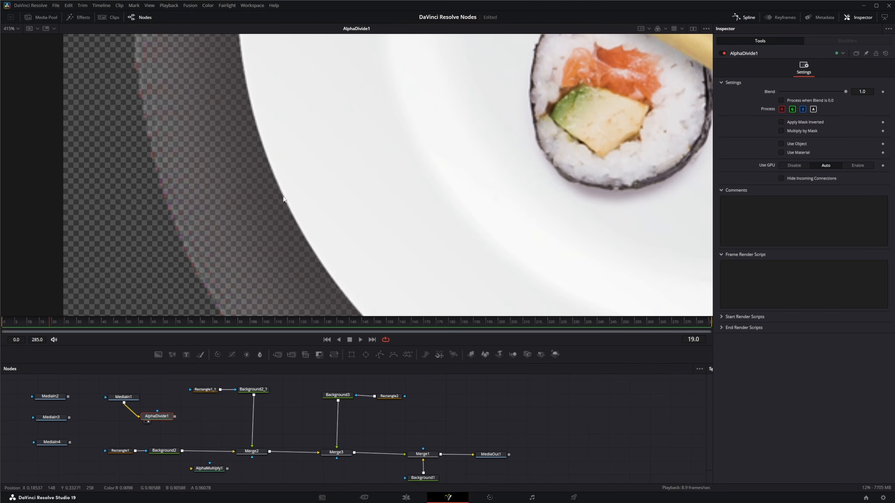
pyautogui.moveTo(263, 159); pyautogui.dragTo(294, 279)
pyautogui.moveTo(275, 78); pyautogui.dragTo(273, 266)
pyautogui.moveTo(279, 137); pyautogui.dragTo(285, 220)
pyautogui.moveTo(228, 135); pyautogui.dragTo(235, 149)
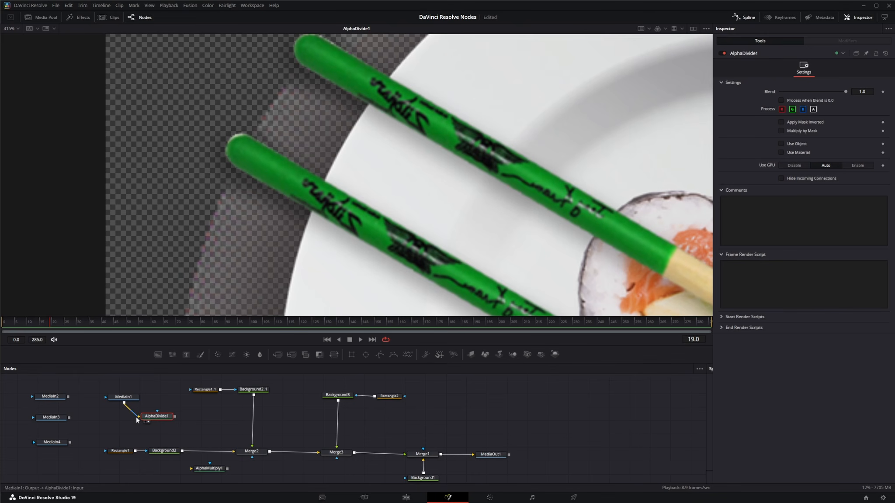
# Place AlphaDivide1 under MediaIn1, connect it to AlphaMultiply1 beside it, and inspect AlphaMultiply1's output in the viewer
pyautogui.moveTo(162, 419); pyautogui.dragTo(130, 419)
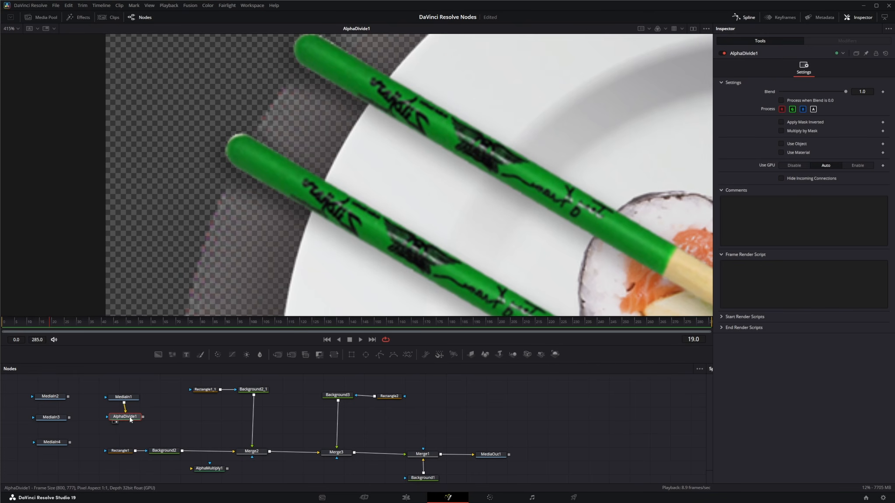
pyautogui.moveTo(210, 471); pyautogui.dragTo(183, 417)
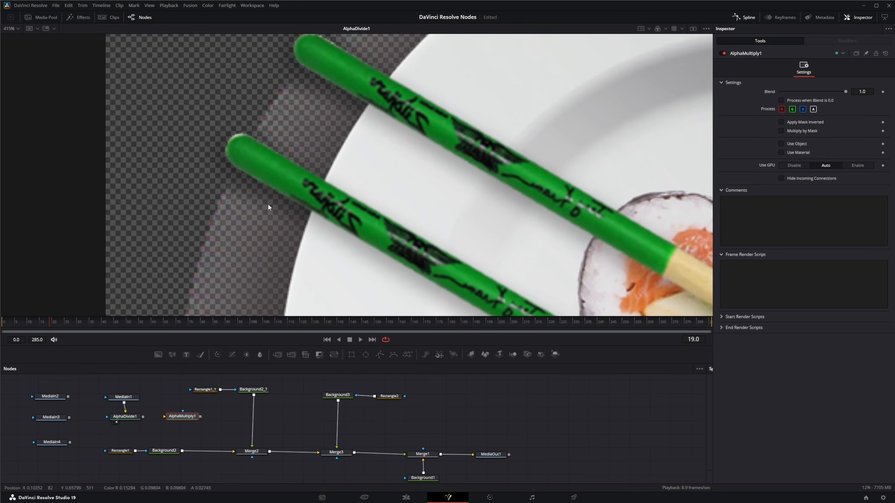
pyautogui.moveTo(142, 416); pyautogui.dragTo(185, 420)
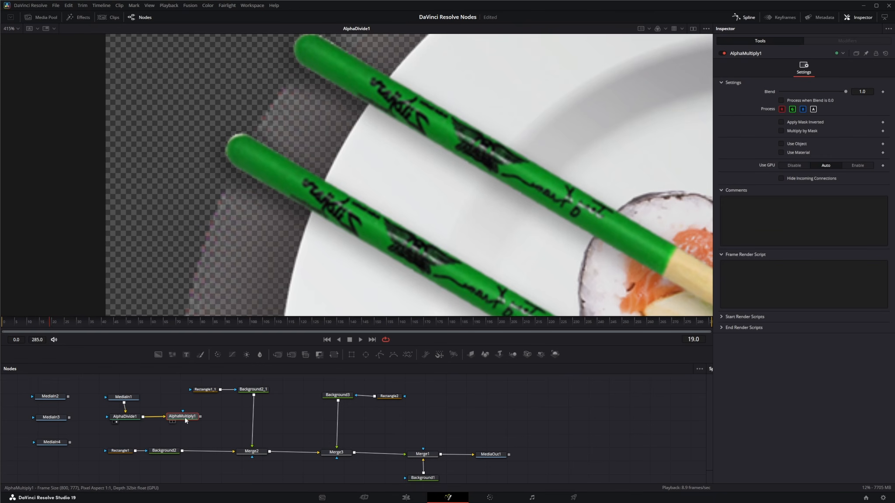
pyautogui.press('2')
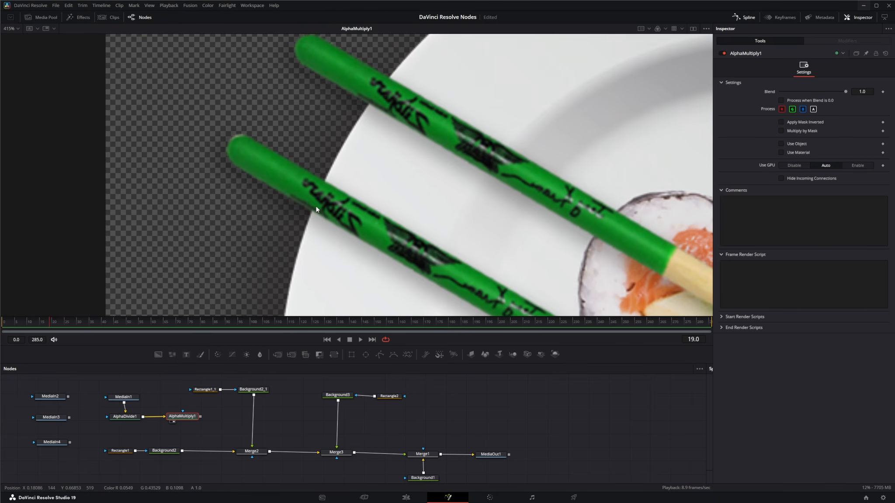
pyautogui.scroll(-5, 316, 210)
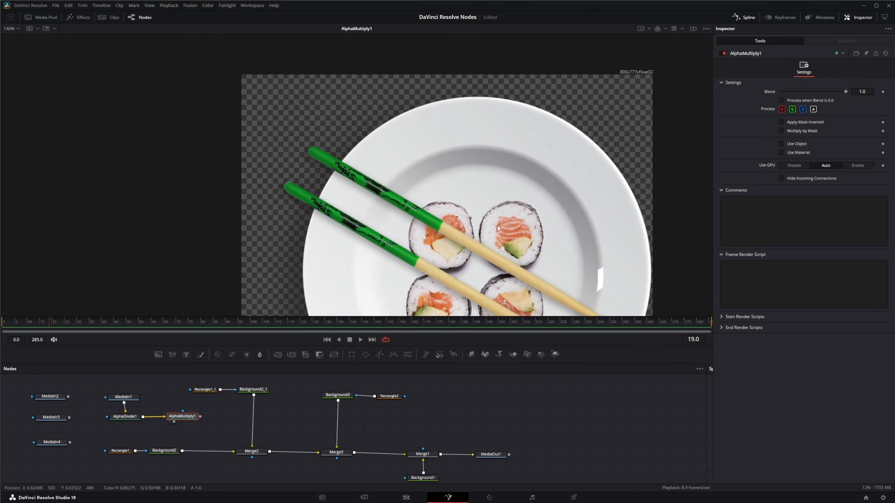
pyautogui.moveTo(498, 228); pyautogui.dragTo(426, 122)
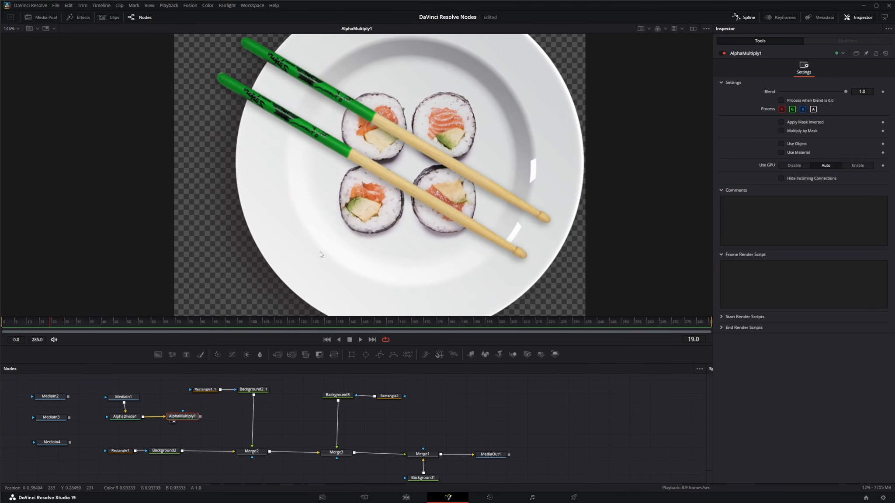
pyautogui.moveTo(320, 251); pyautogui.dragTo(307, 335)
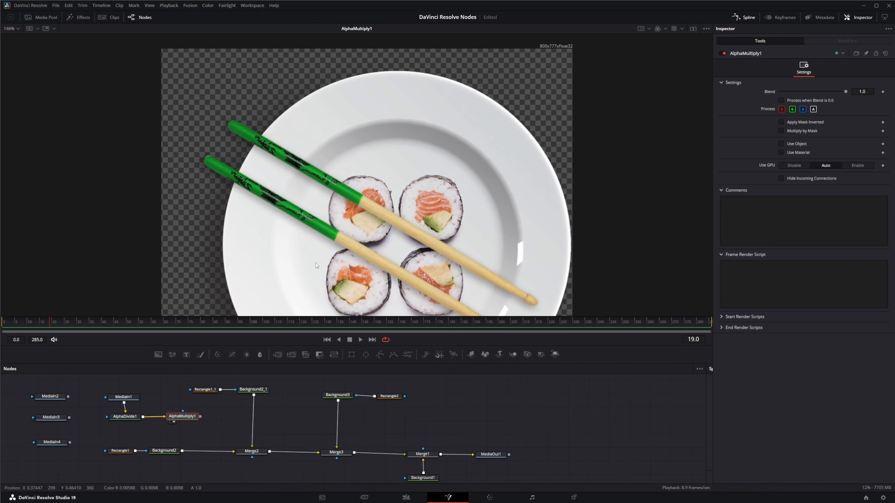
pyautogui.moveTo(316, 266); pyautogui.dragTo(310, 232)
pyautogui.hotkey('ctrl', 'f')
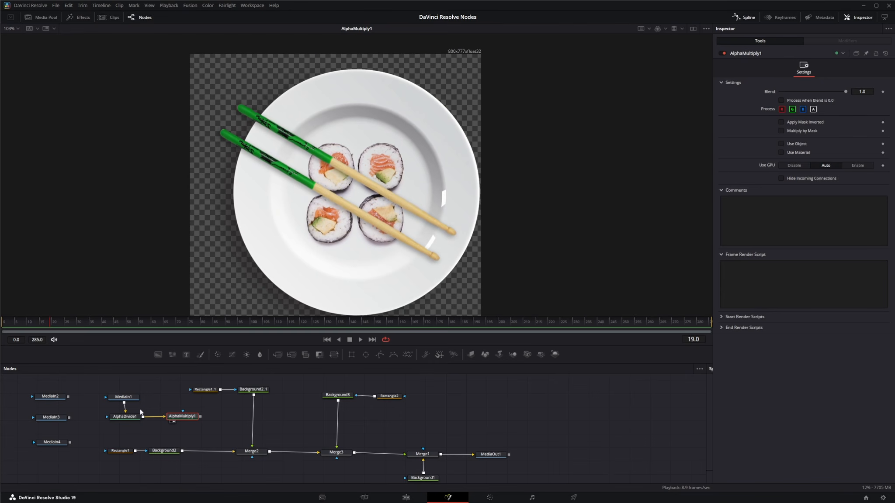
# Disconnect MediaIn1, AlphaDivide1 and AlphaMultiply1 from each other and show Merge1 in the viewer
pyautogui.moveTo(200, 437); pyautogui.dragTo(126, 403)
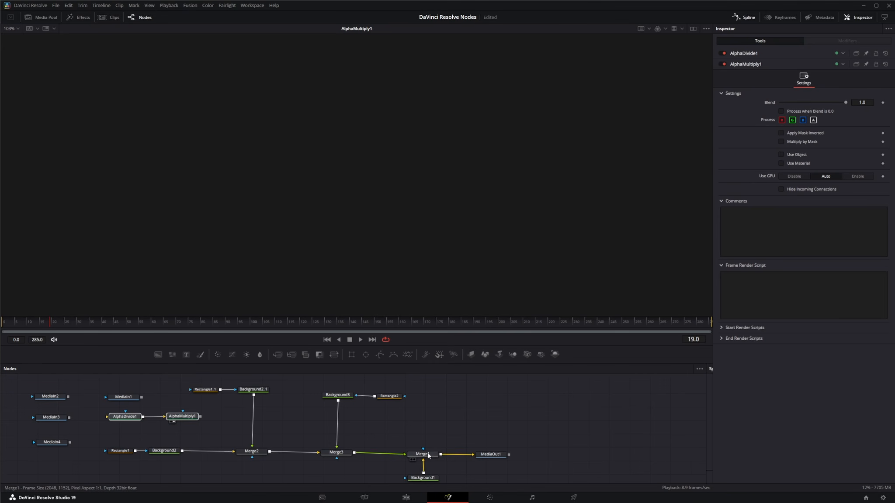
pyautogui.moveTo(428, 459); pyautogui.dragTo(435, 221)
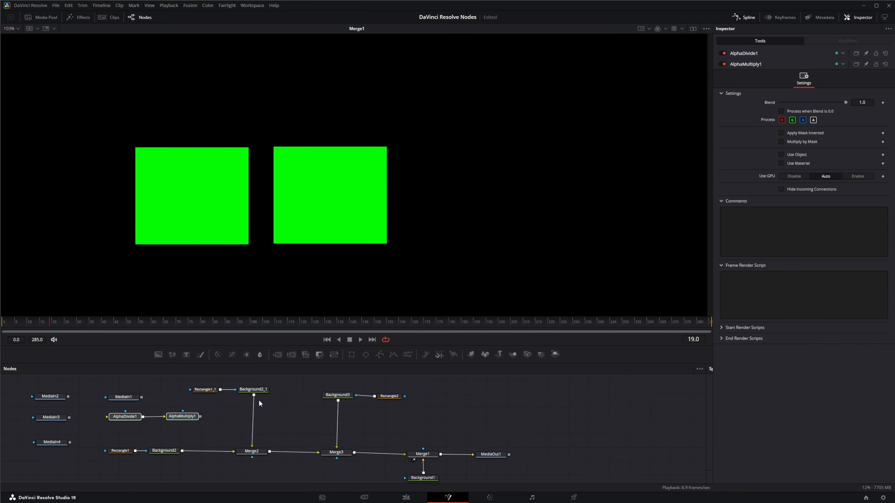
pyautogui.moveTo(162, 417); pyautogui.dragTo(154, 420)
# Insert AlphaMultiply1 between Background2 and Merge2, and AlphaDivide1 between Background2_1 and Merge2
pyautogui.click(170, 451)
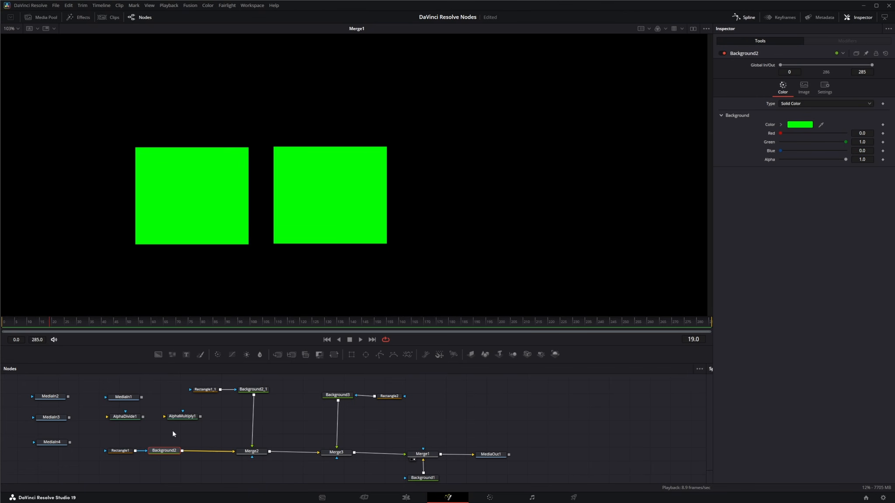
pyautogui.moveTo(183, 419); pyautogui.dragTo(204, 454)
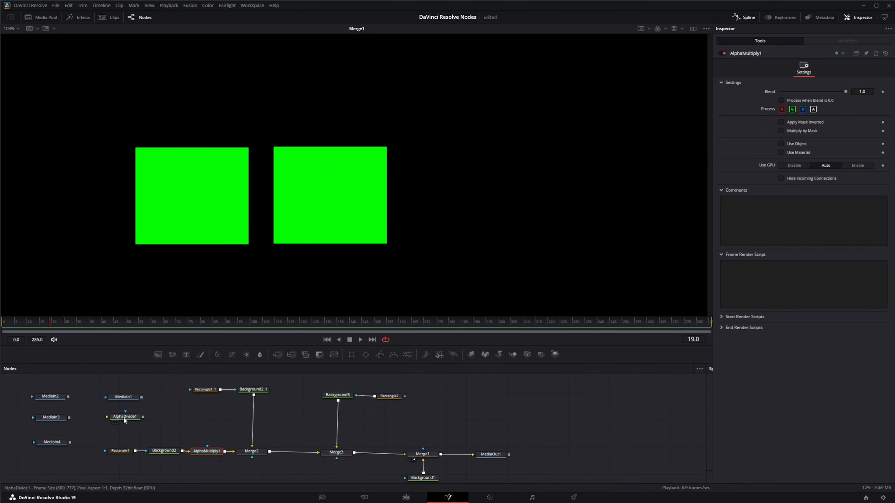
pyautogui.moveTo(123, 417); pyautogui.dragTo(256, 416)
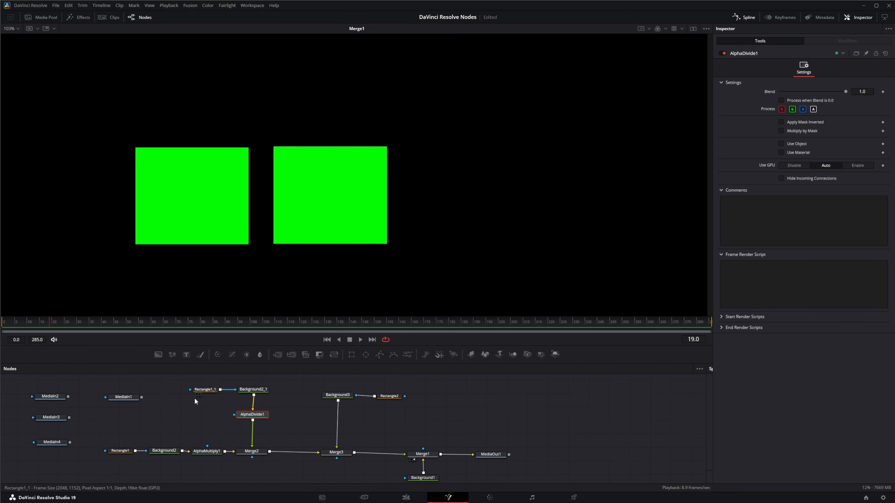
# Set the alpha of Background2 to 0.5
pyautogui.click(170, 451)
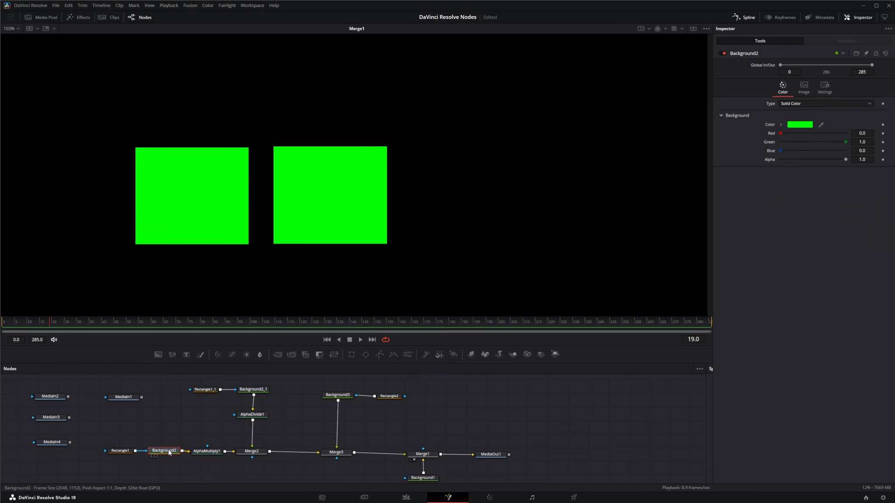
pyautogui.click(864, 159)
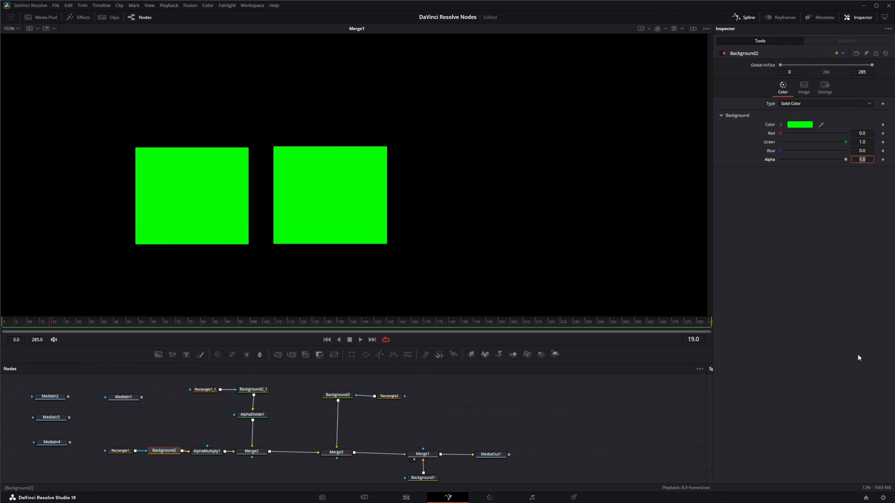
pyautogui.write('.5')
pyautogui.press('Tab')
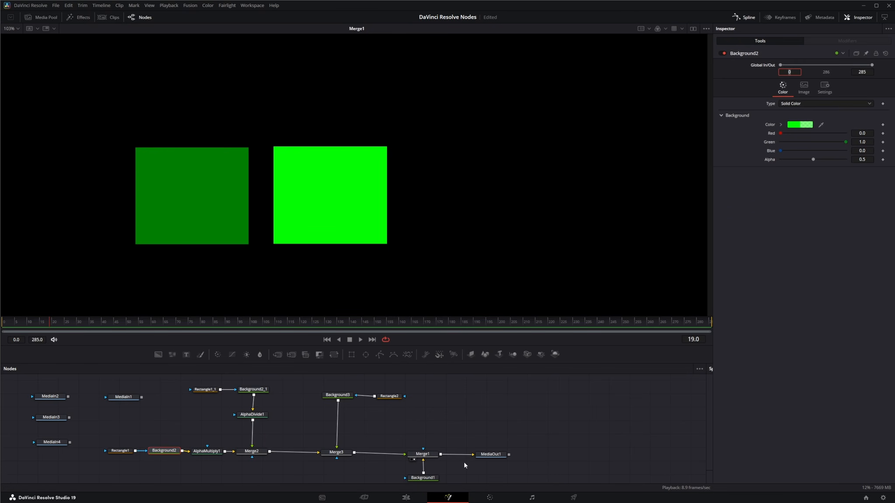
# Set the alpha of Background2_1 to 0.5
pyautogui.click(254, 389)
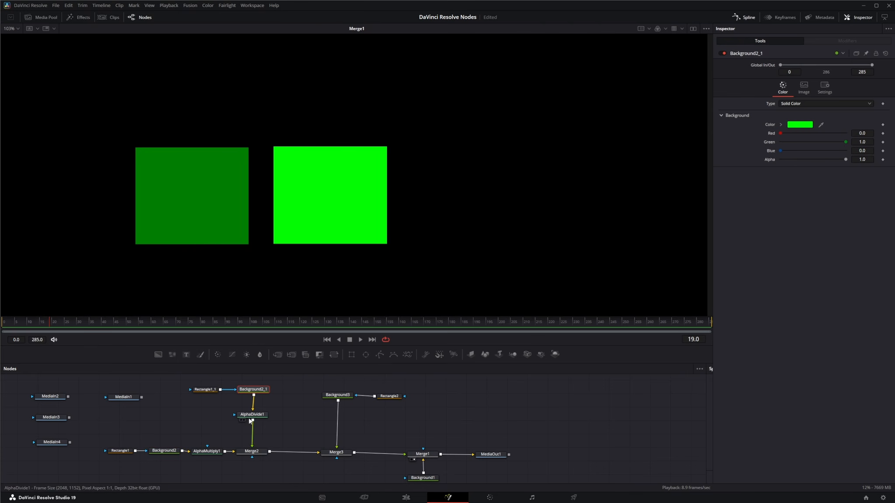
pyautogui.click(867, 160)
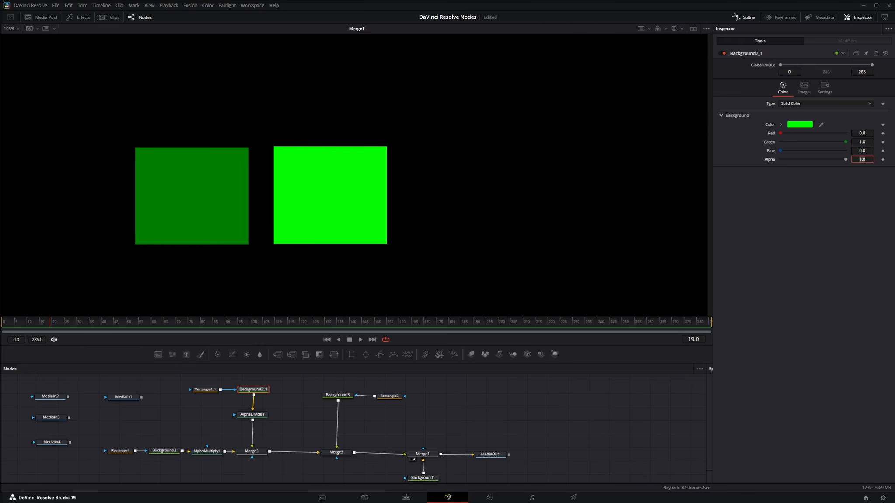
pyautogui.press('BackSpace')
pyautogui.press('Tab')
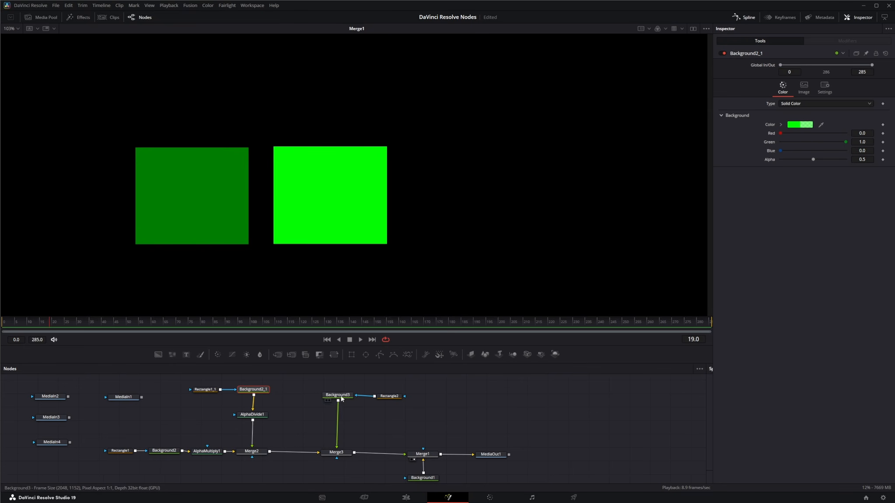
# Sample the dark green square's colour into Background3, and reset the colour to black
pyautogui.click(393, 396)
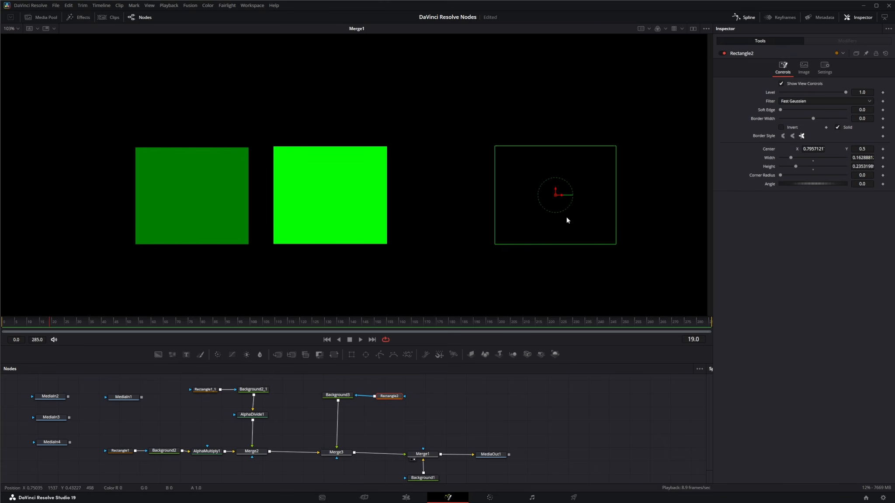
pyautogui.click(337, 395)
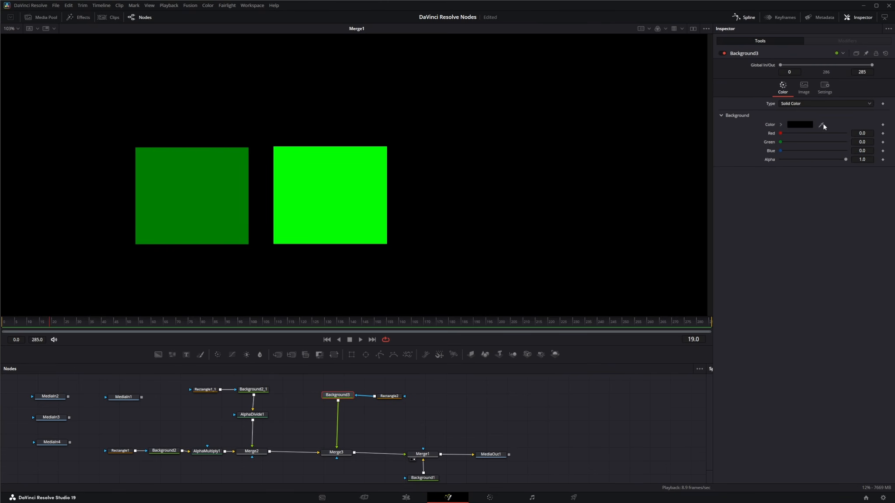
pyautogui.moveTo(821, 125); pyautogui.dragTo(195, 204)
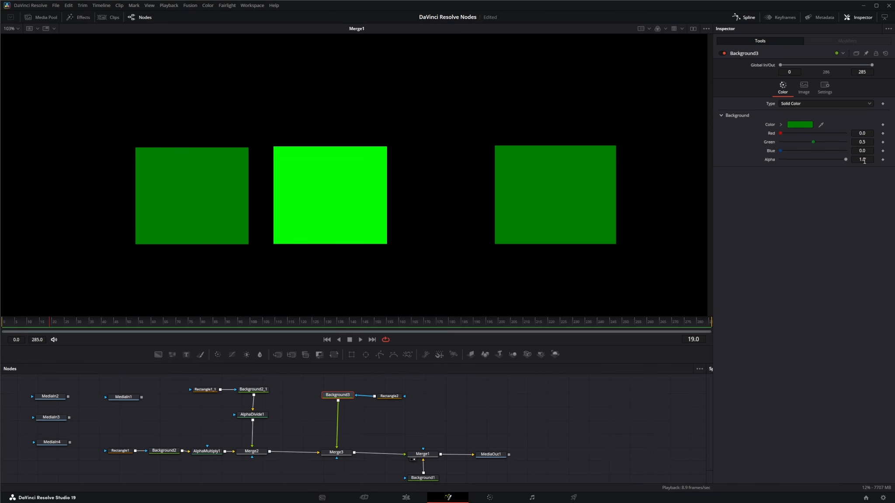
pyautogui.doubleClick(771, 144)
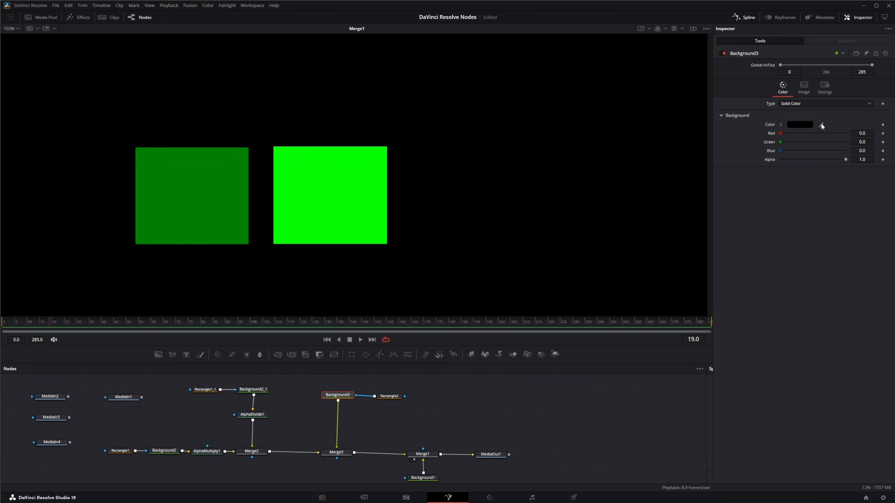
# Sample the bright green square's colour into Background3 and save the project
pyautogui.moveTo(820, 125); pyautogui.dragTo(320, 192)
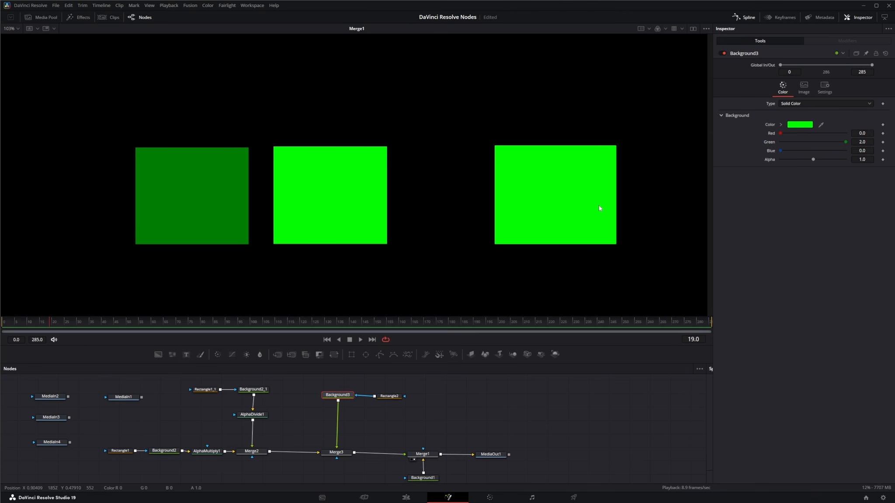
pyautogui.hotkey('ctrl', 's')
# Review the AlphaDivide1 settings and the colour values of Background3
pyautogui.click(257, 417)
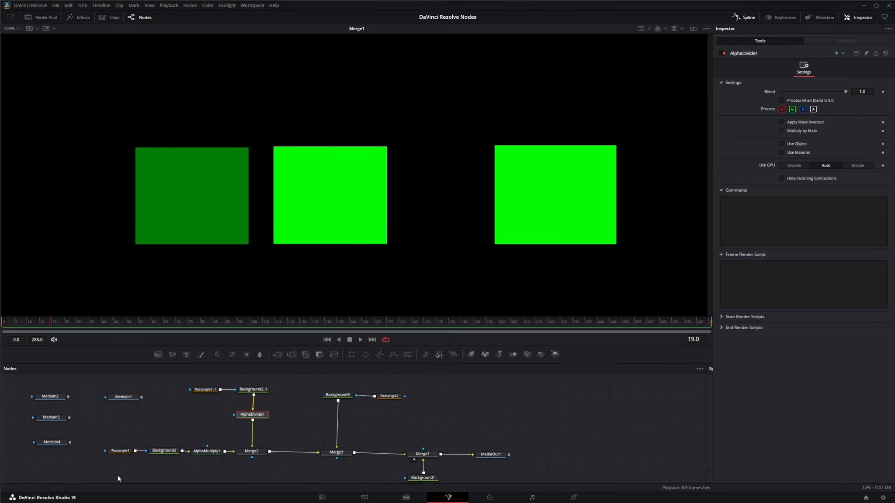
pyautogui.moveTo(251, 416)
pyautogui.click(340, 395)
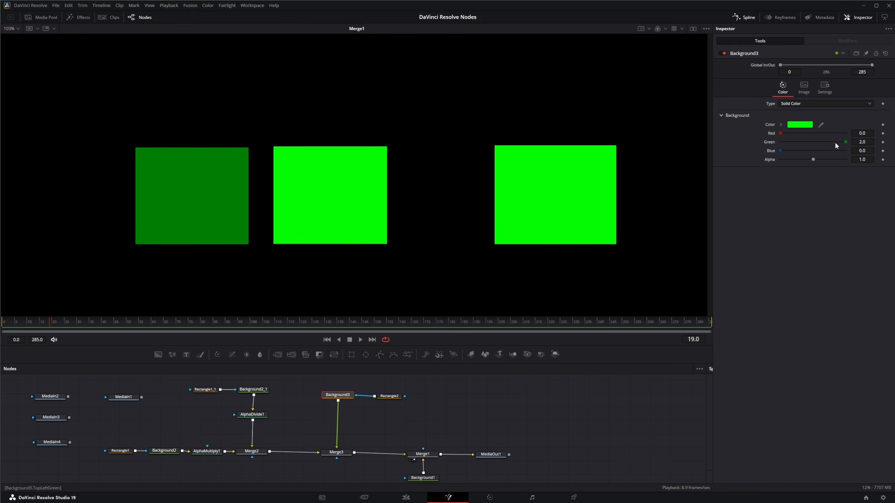
# Set the green value of Background3 to 1.0
pyautogui.click(862, 142)
pyautogui.write('1')
pyautogui.press('Tab')
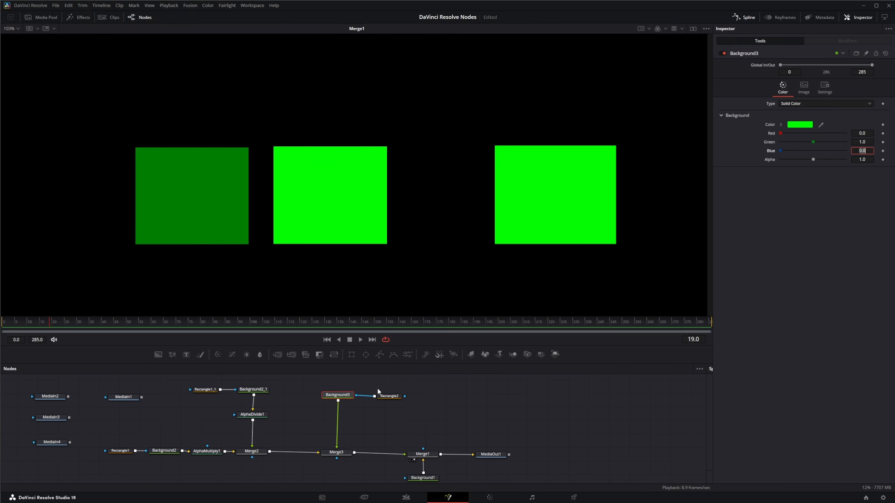
pyautogui.click(794, 226)
# Add an unconnected Color Corrector node between AlphaDivide1 and Background3, and display its Pre-Divide / Post-Multiply option
pyautogui.moveTo(217, 354); pyautogui.dragTo(296, 410)
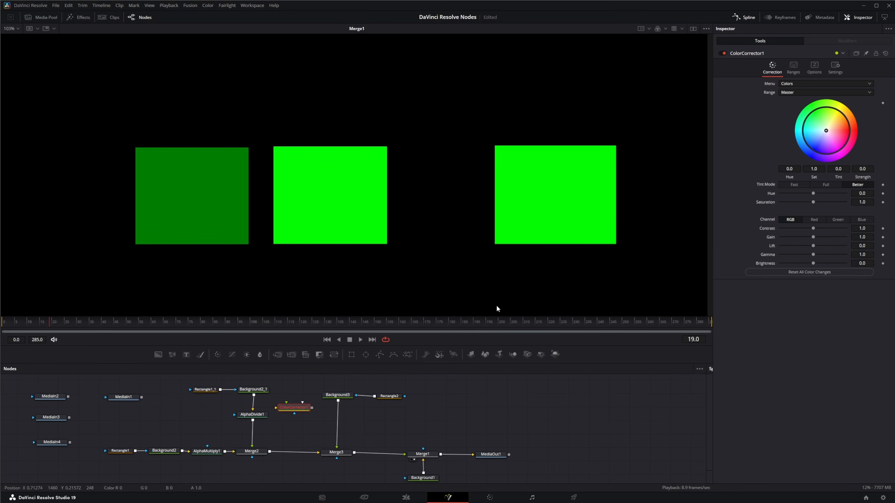
pyautogui.click(813, 67)
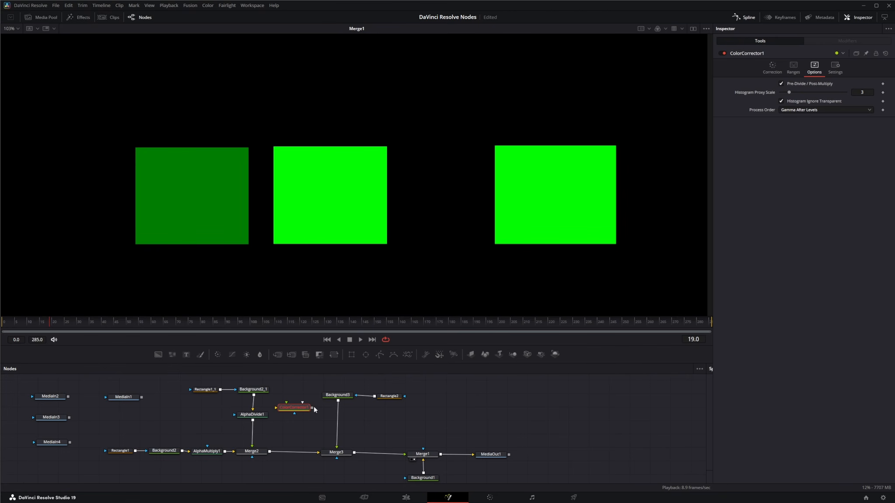
pyautogui.moveTo(312, 408); pyautogui.dragTo(343, 415)
pyautogui.moveTo(294, 409); pyautogui.dragTo(301, 425)
# Compare the settings of the AlphaMultiply1 and AlphaDivide1 nodes
pyautogui.moveTo(207, 450); pyautogui.dragTo(209, 451)
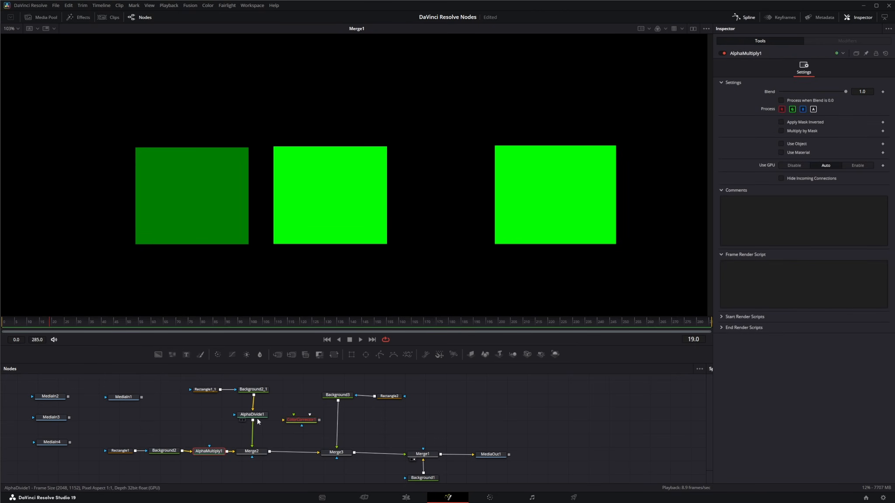
pyautogui.moveTo(251, 416); pyautogui.dragTo(252, 417)
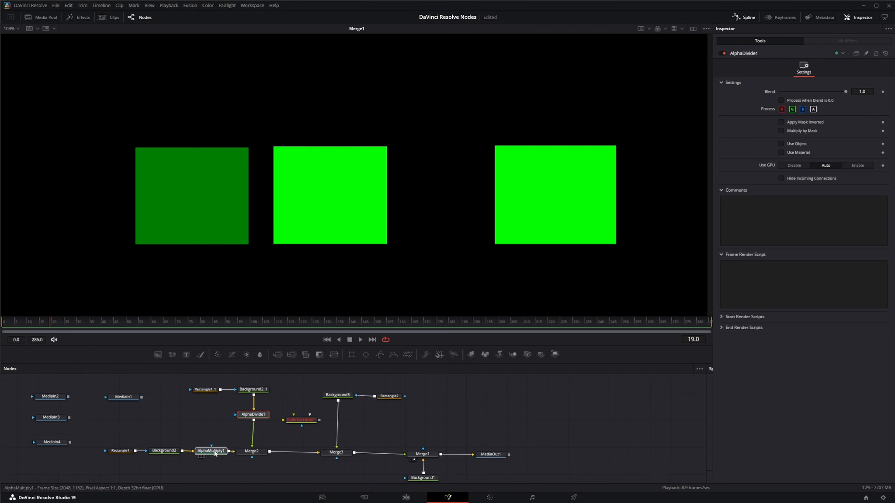
pyautogui.moveTo(212, 453); pyautogui.dragTo(211, 453)
pyautogui.moveTo(251, 414); pyautogui.dragTo(249, 415)
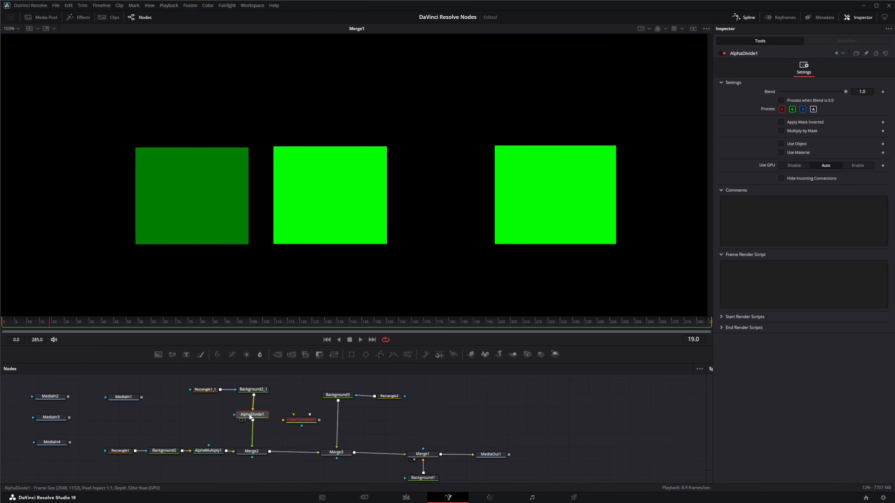